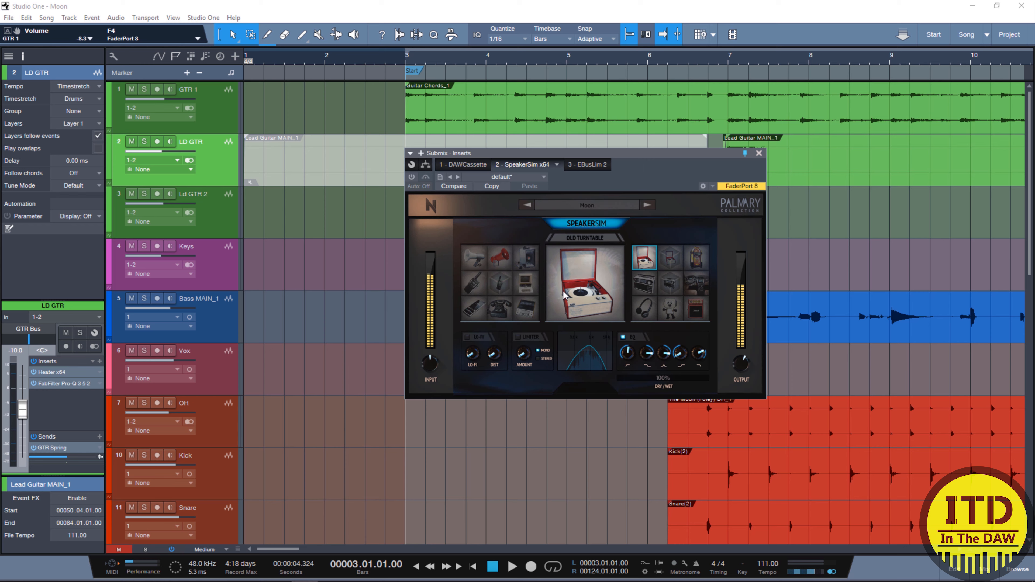
Enable SpeakerSim and try the Old Turntable in Room, Walkie Talkie and Walkie Talkie in Room speaker models
click(412, 176)
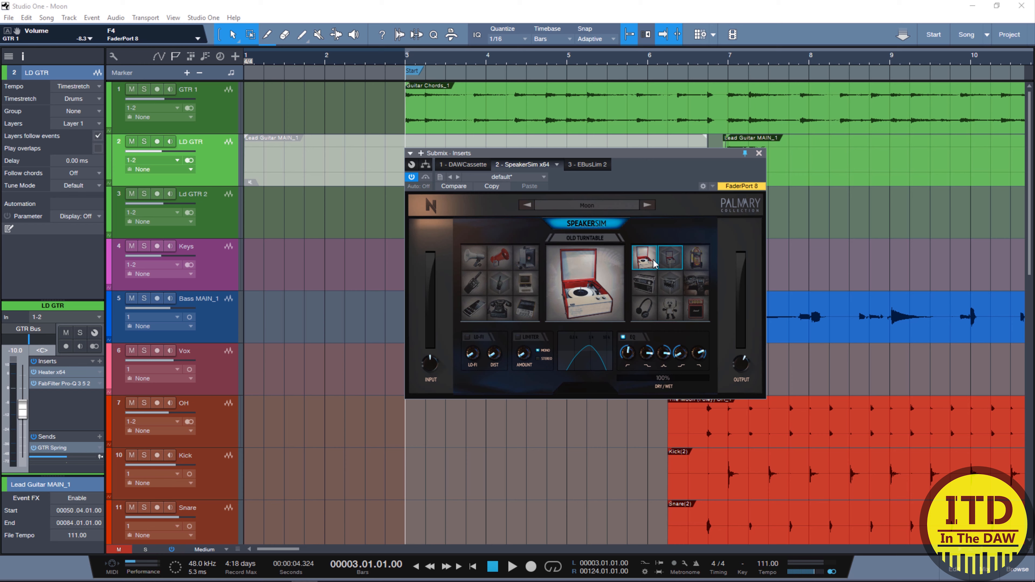
click(672, 260)
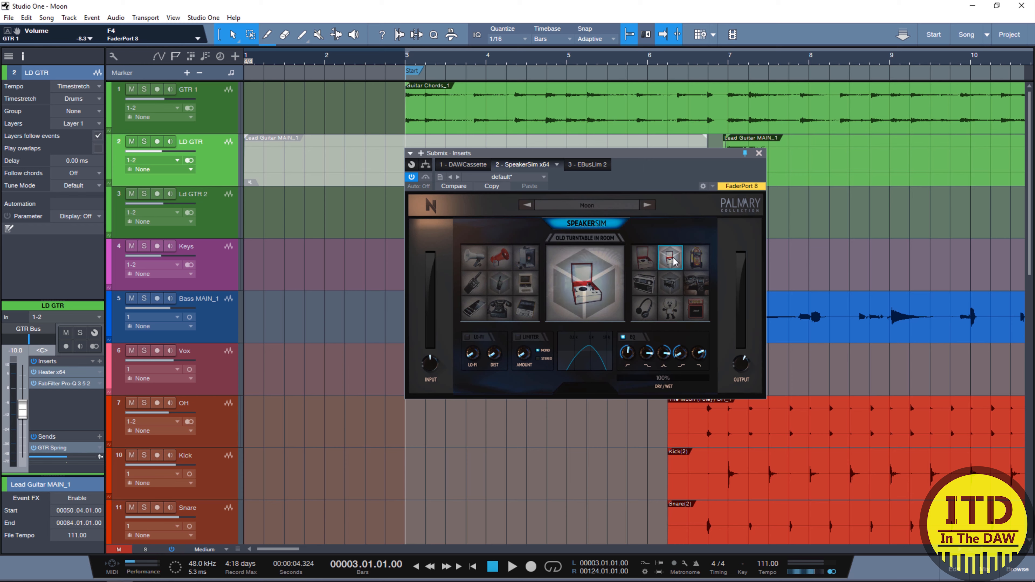
click(477, 289)
click(501, 287)
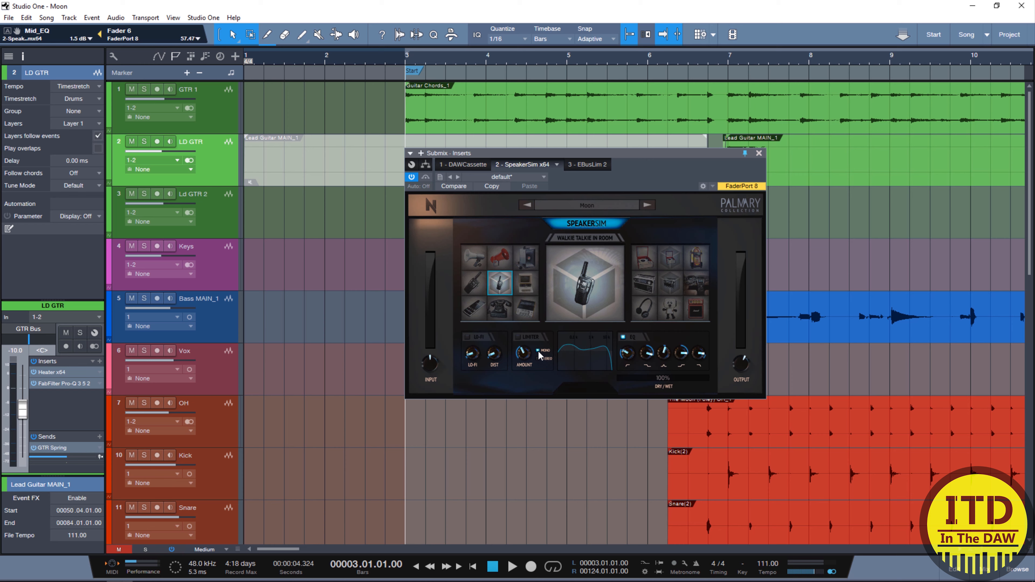
Load the Android Phone preset from the Factory Bank's Main Simulations and close the preset browser
click(580, 207)
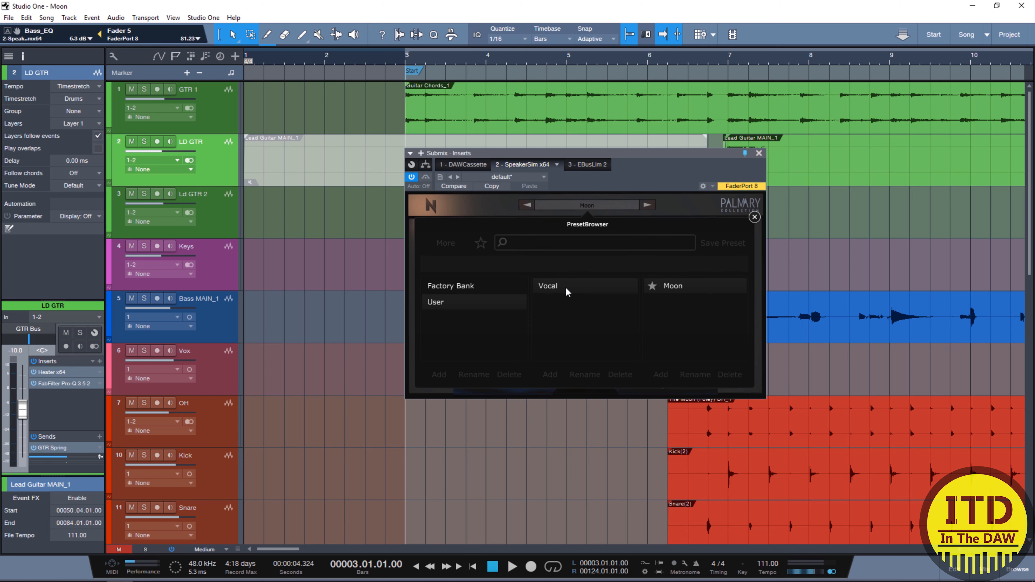
click(456, 290)
click(569, 289)
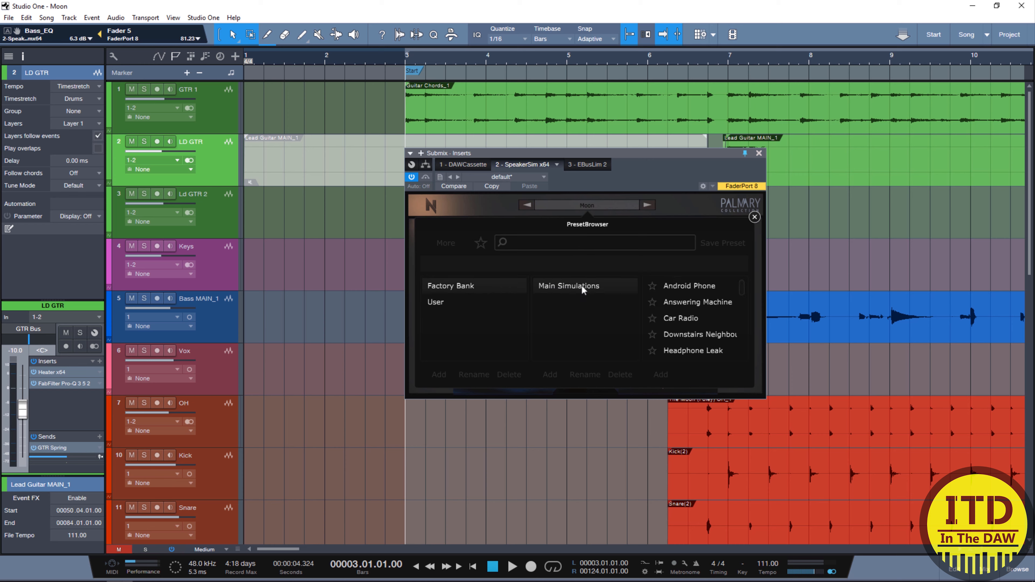
click(688, 287)
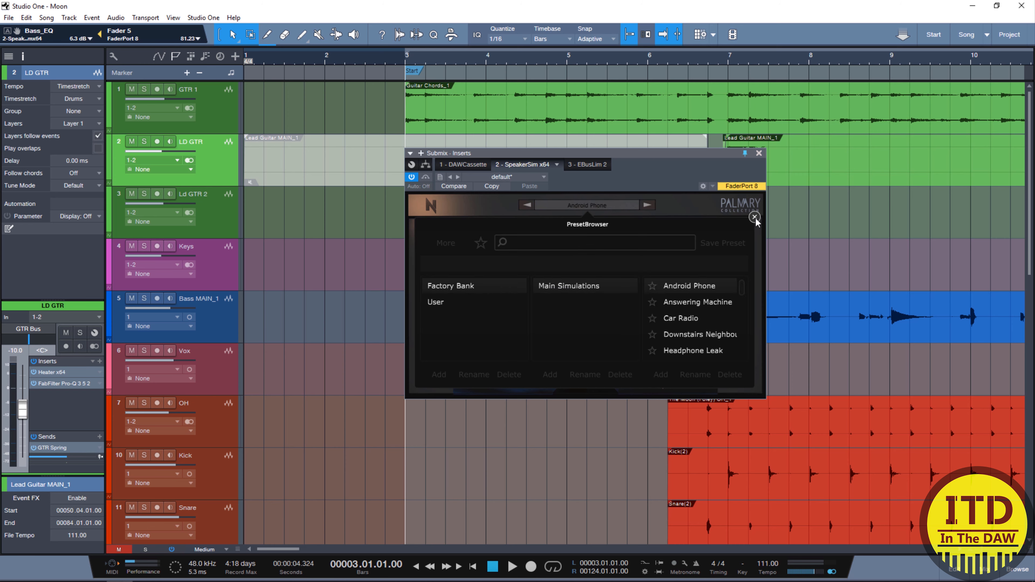
click(754, 217)
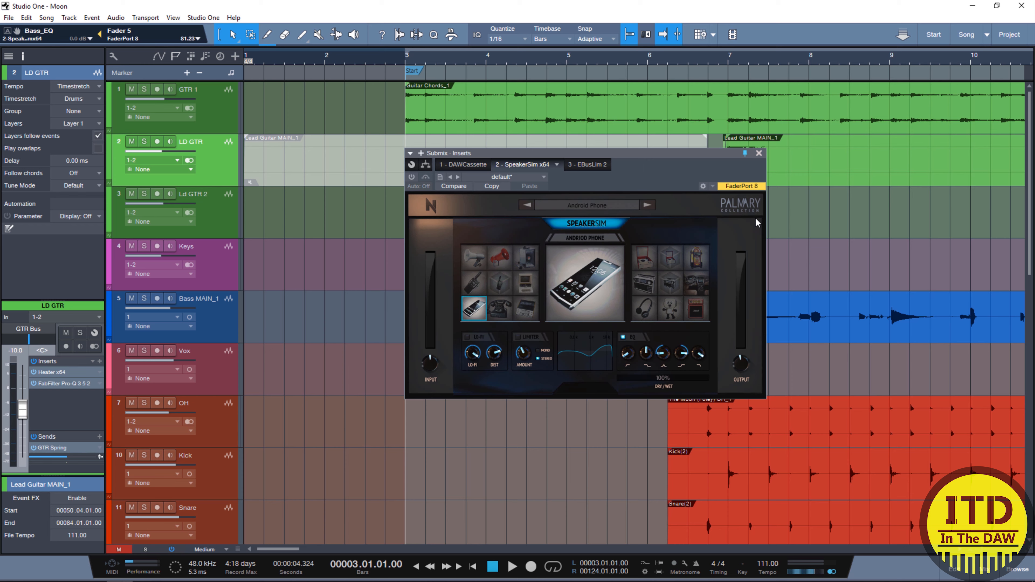
Play the song with SpeakerSim bypassed, stop, and resume playback with the Android Phone preset active
key(space)
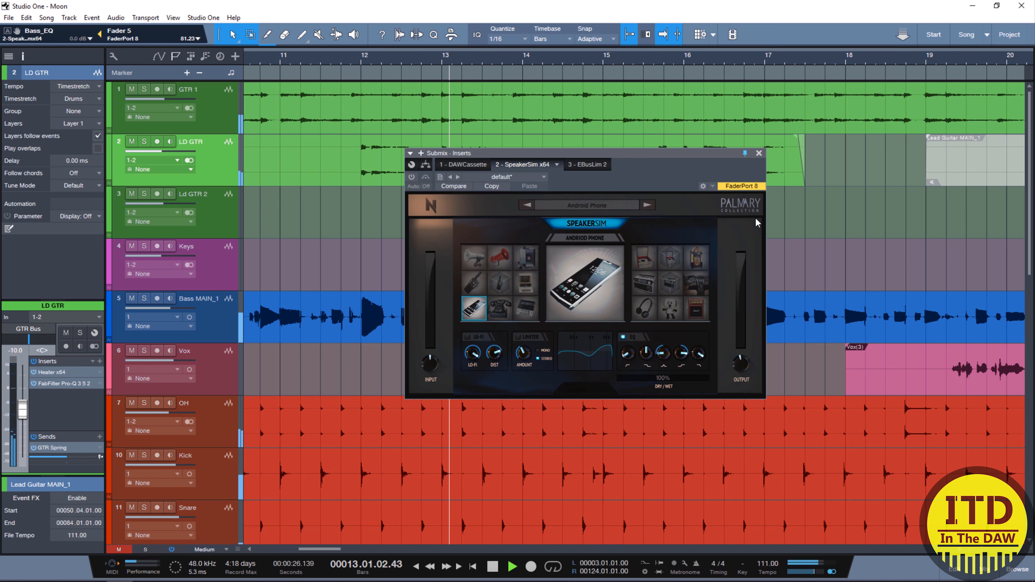
key(space)
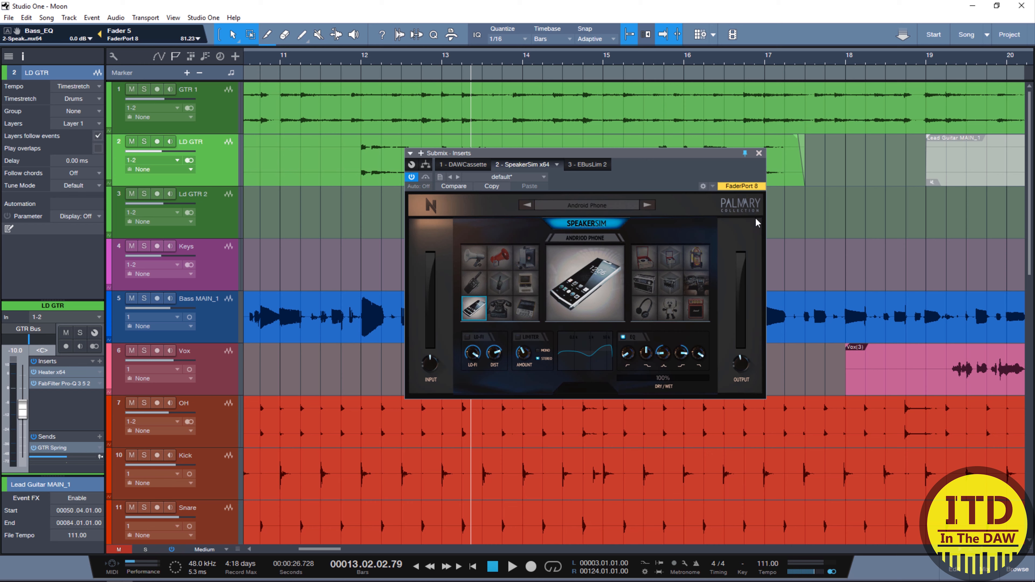
key(space)
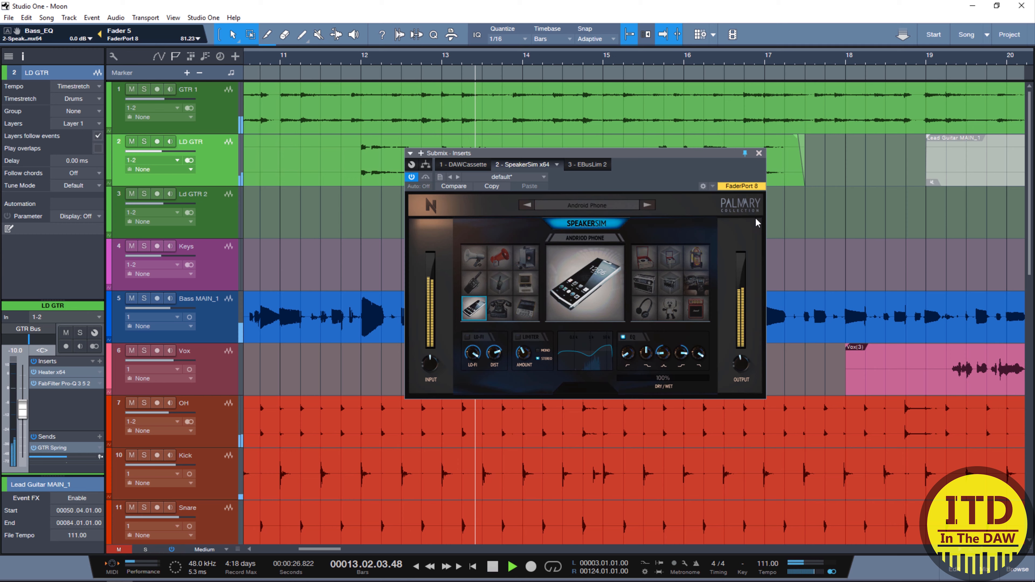
Audition the Answering Machine, Car Radio and Downstairs Neighbour presets during playback, and stop the song
click(648, 204)
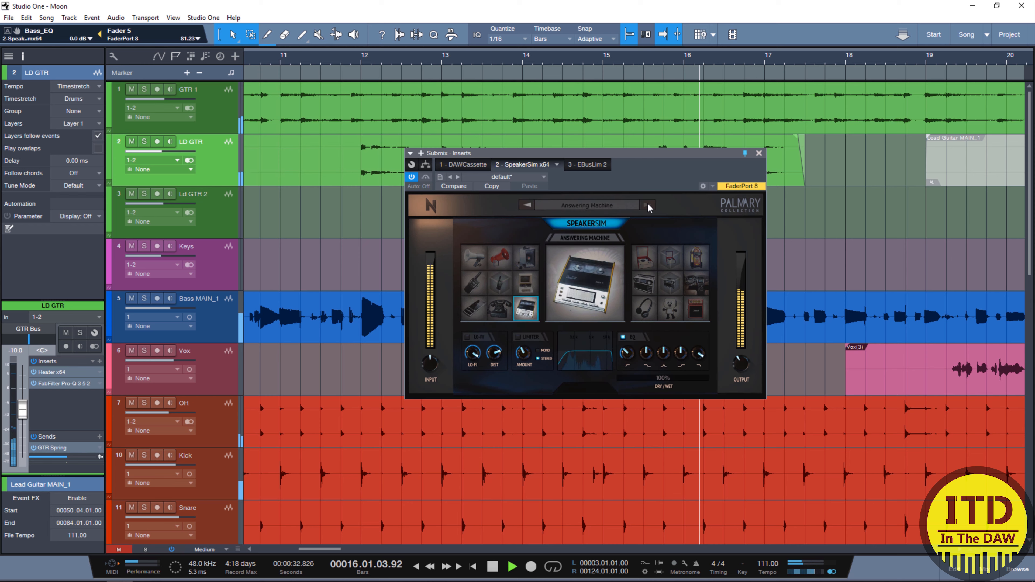
click(647, 204)
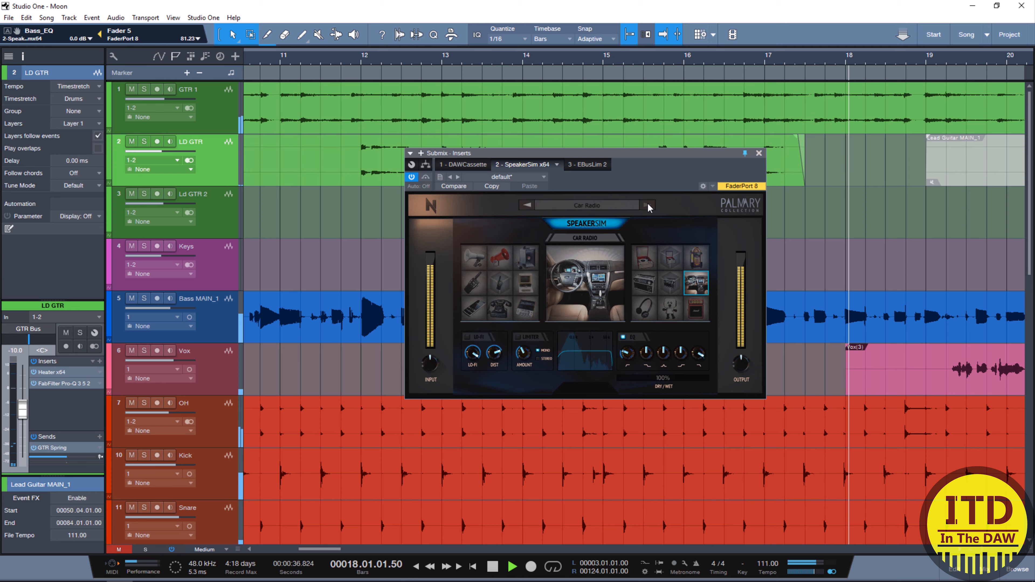
click(648, 203)
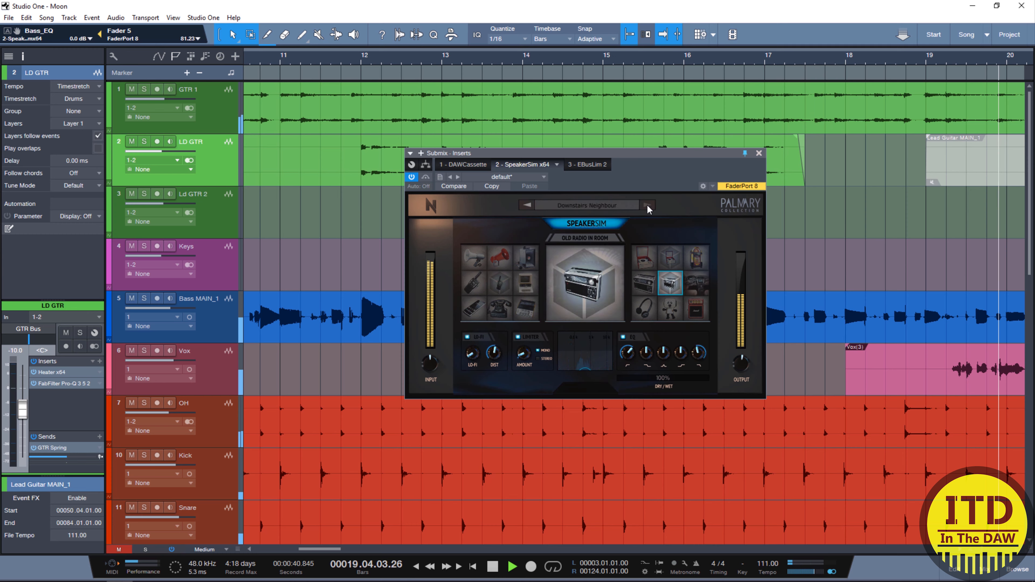
key(space)
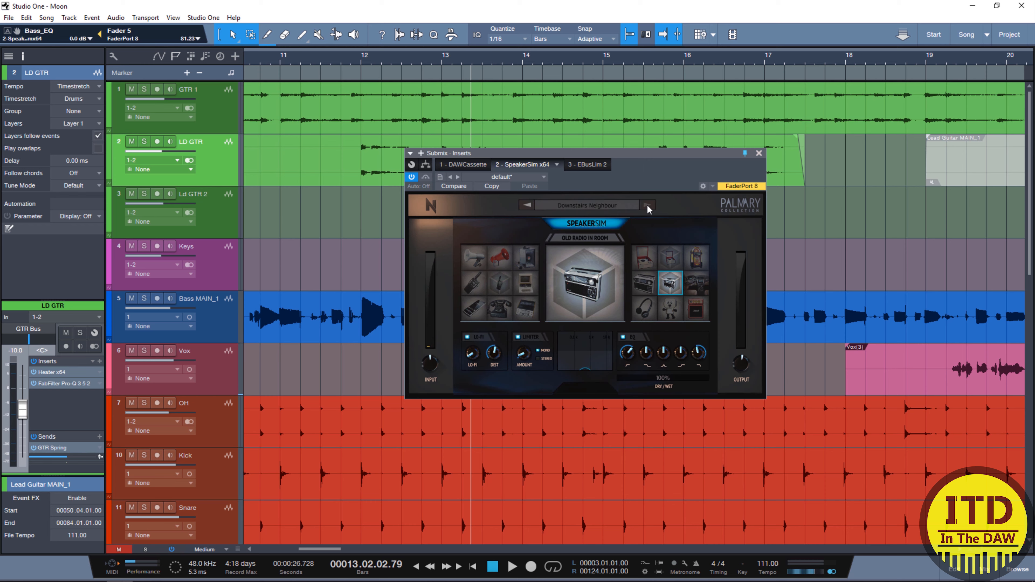
Raise SpeakerSim's output gain to 26.2 dB and restart playback with the Downstairs Neighbour preset
scroll(741, 363, up, 5)
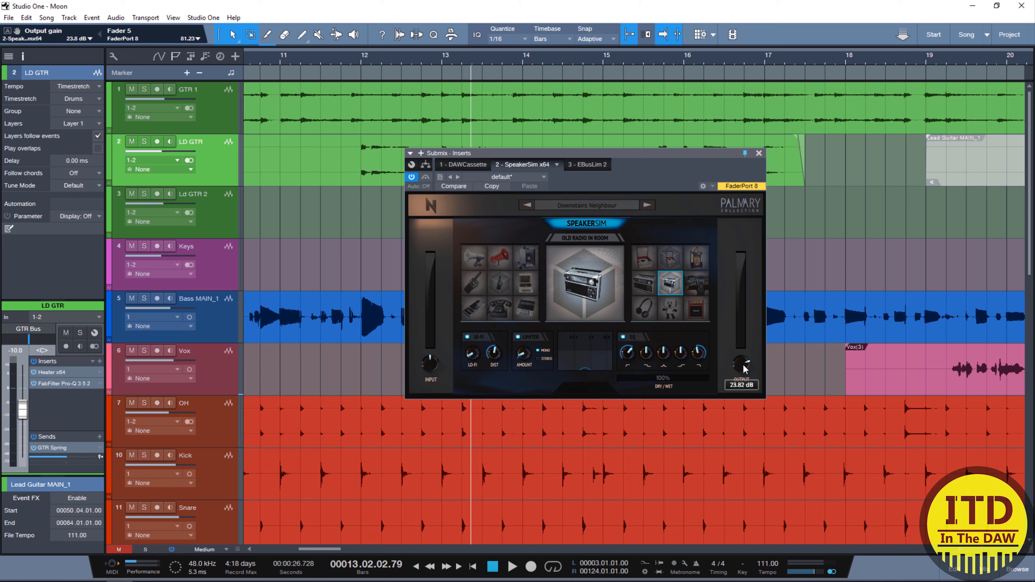
scroll(743, 369, up, 2)
key(space)
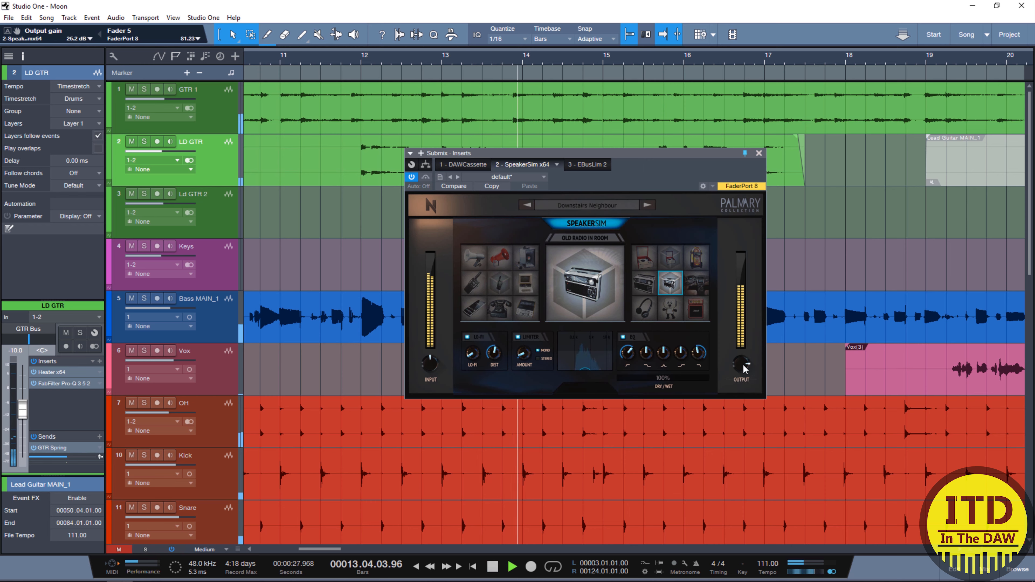
Audition the next presets in order from Headphone Leak through Jukebox and Little Toy Speaker up to Megaphone 1
click(648, 206)
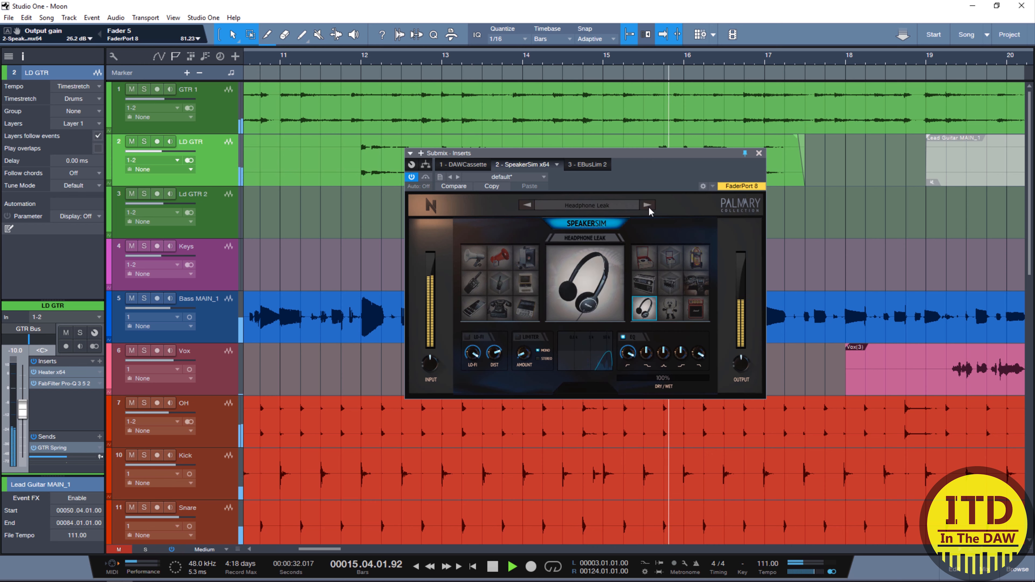
click(647, 206)
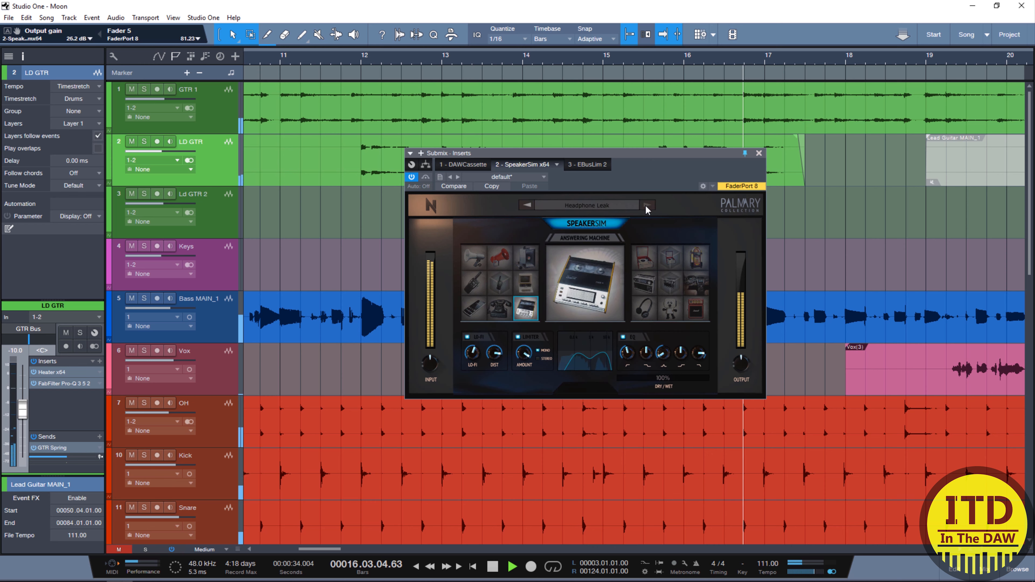
click(648, 206)
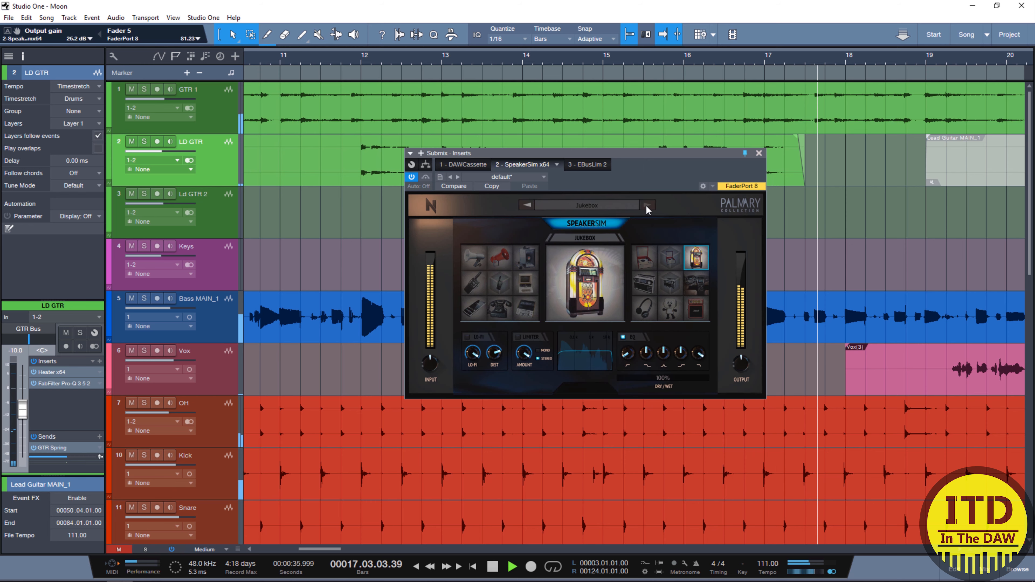
click(647, 206)
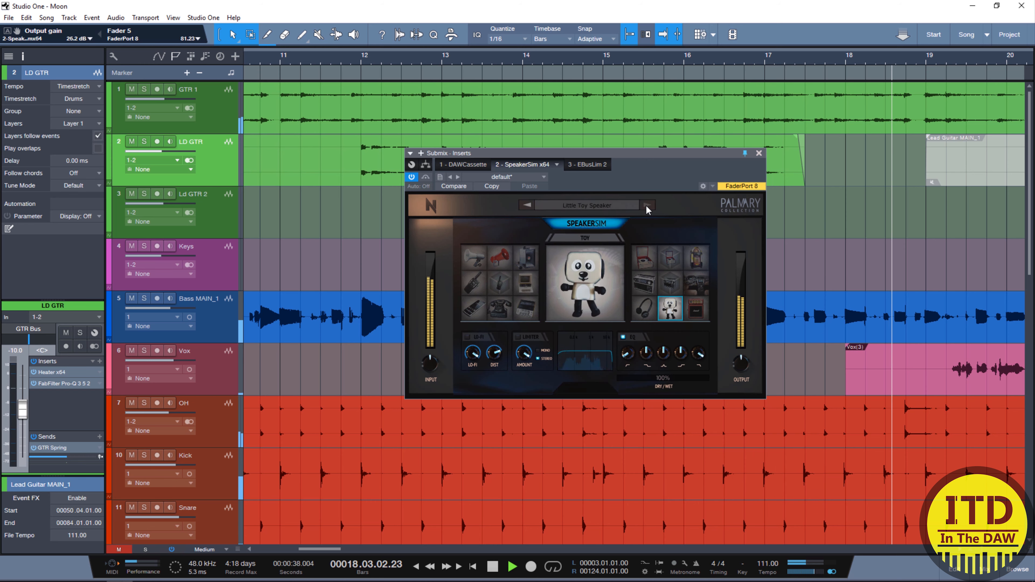
click(647, 206)
click(647, 206)
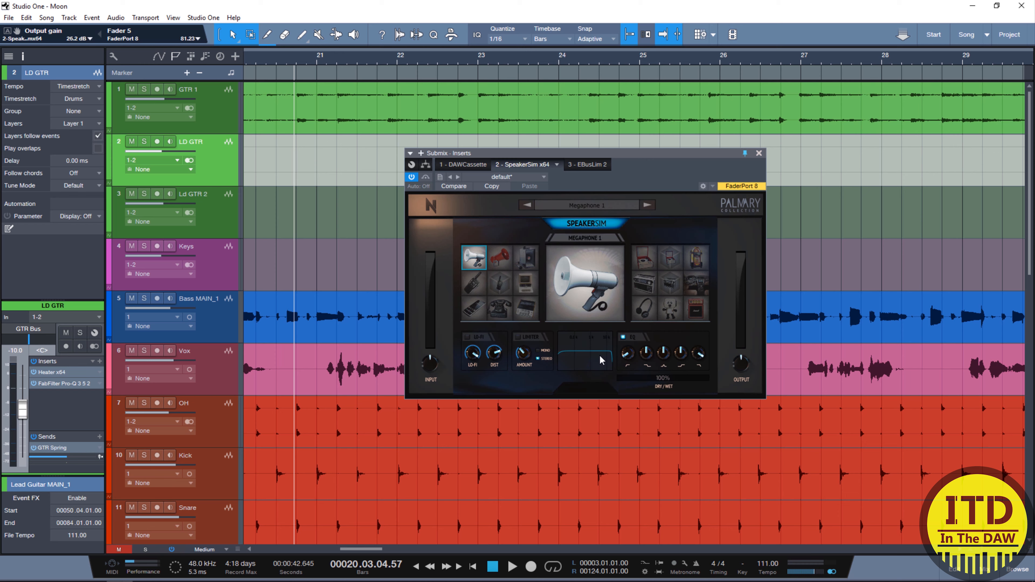
Play the song through the Walkie Talkie and Walkie Talkie in Room models, switching the latter to mono
key(space)
click(473, 286)
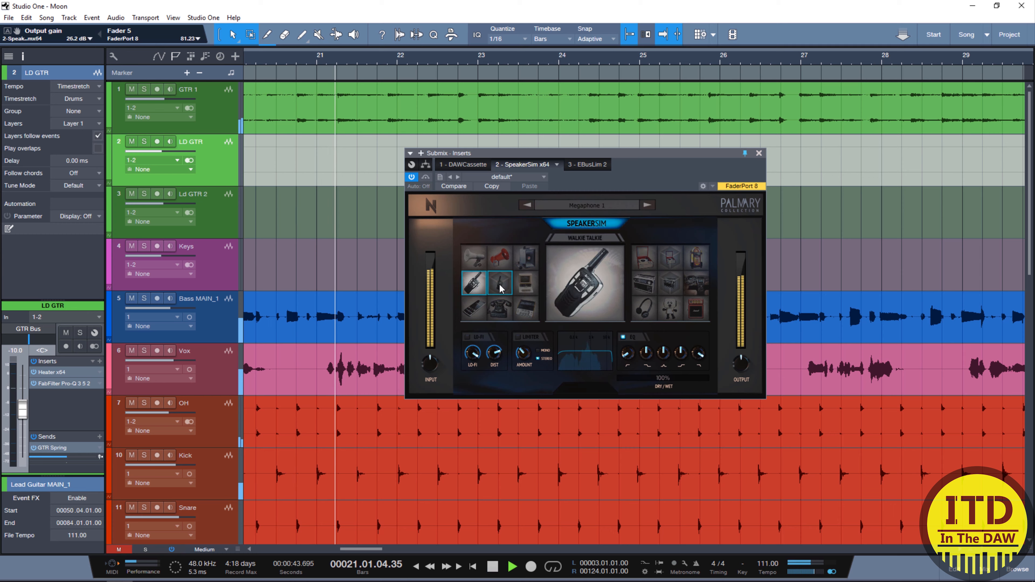
click(501, 287)
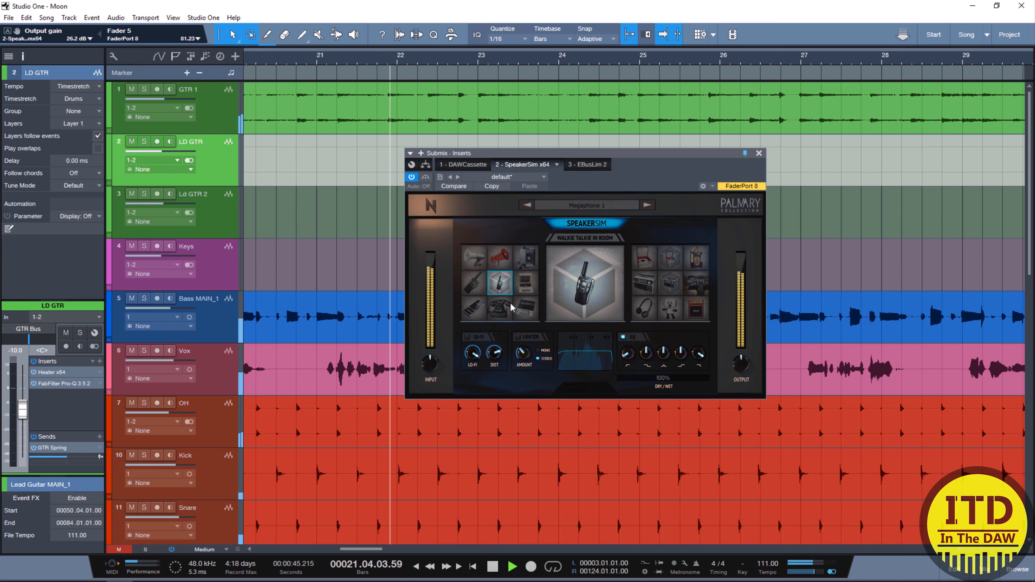
click(538, 350)
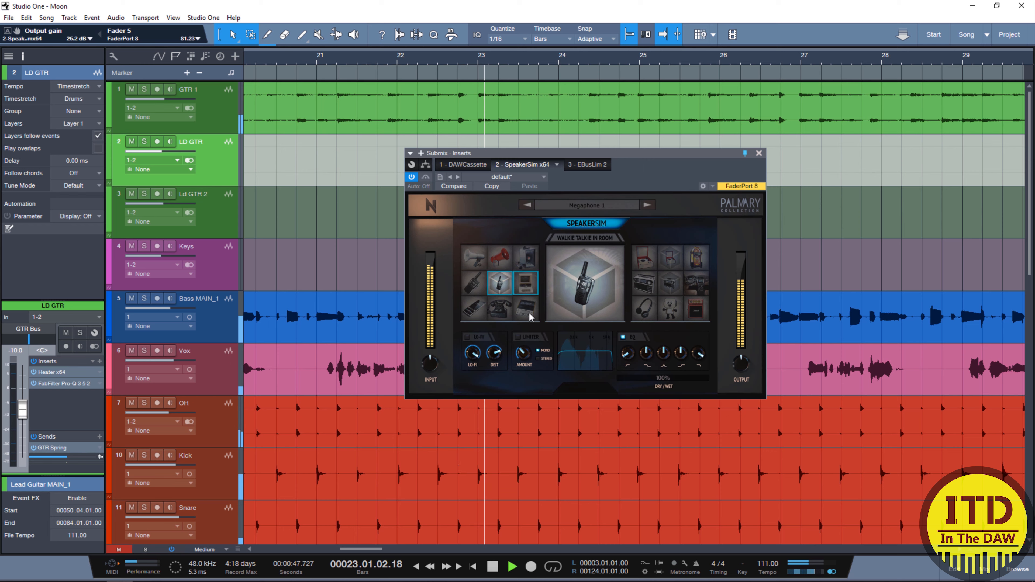
Audition the Old Computer, Answering Machine and Old Radio models, and switch the Old Radio to stereo
click(525, 290)
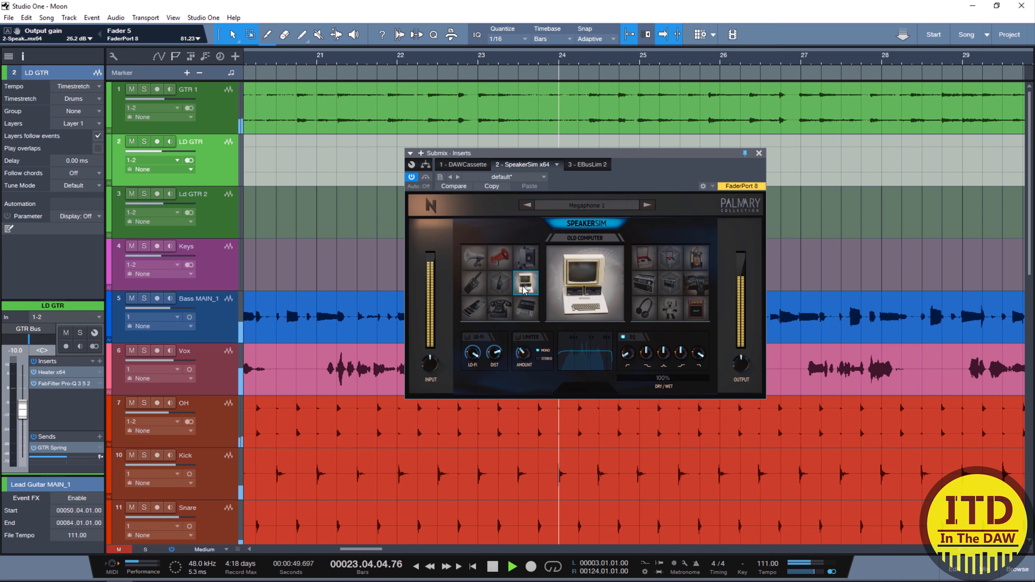
click(526, 303)
click(644, 283)
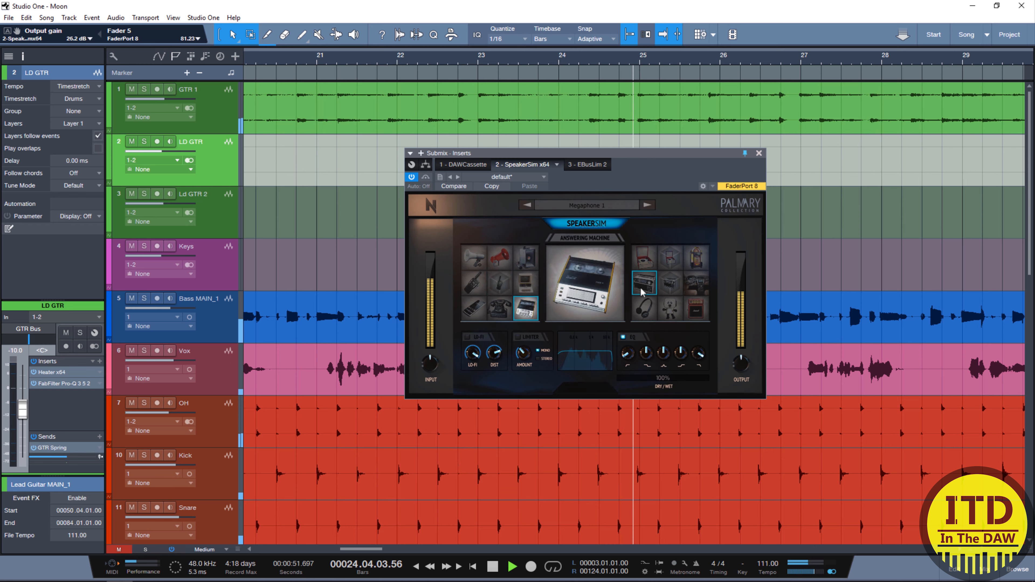
click(538, 359)
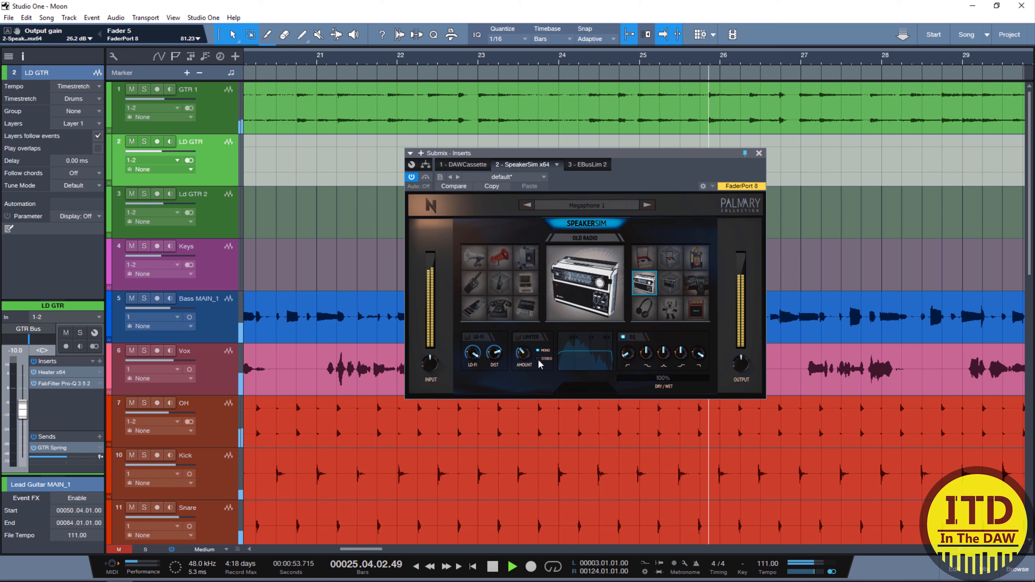
Audition the Old Turntable and Old Turntable in Room models, comparing the latter in mono and stereo
click(644, 259)
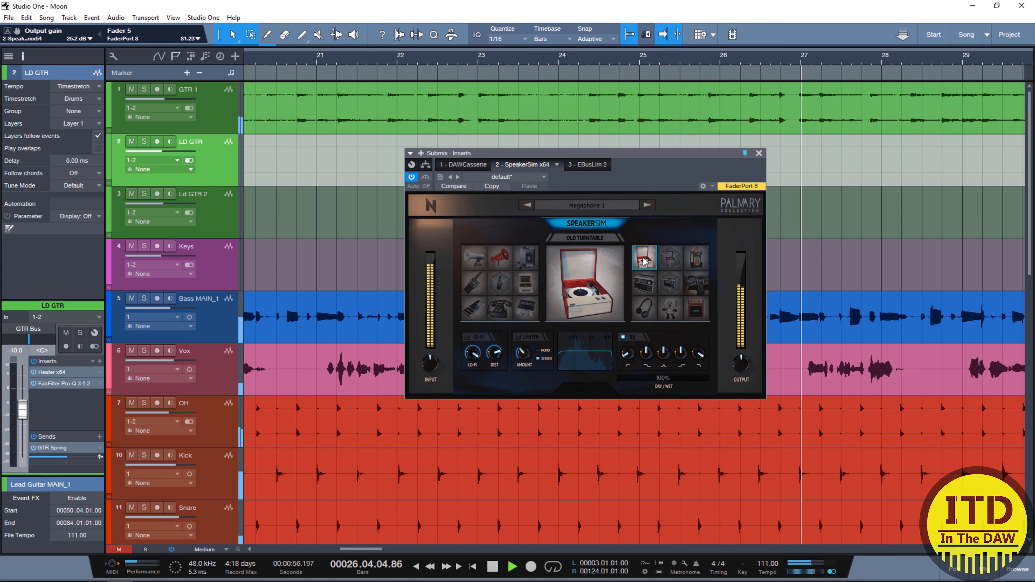
click(670, 257)
click(538, 351)
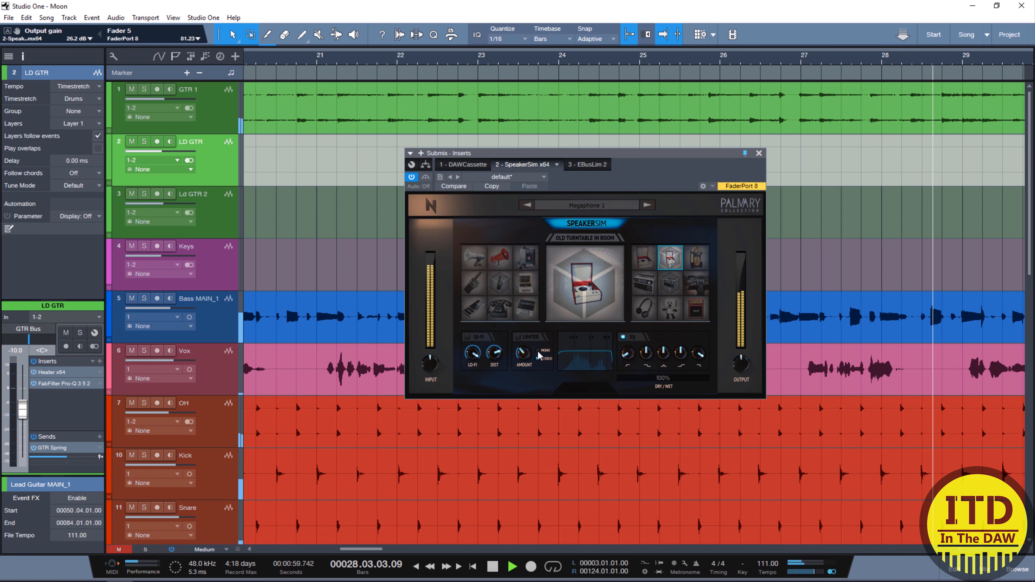
click(538, 359)
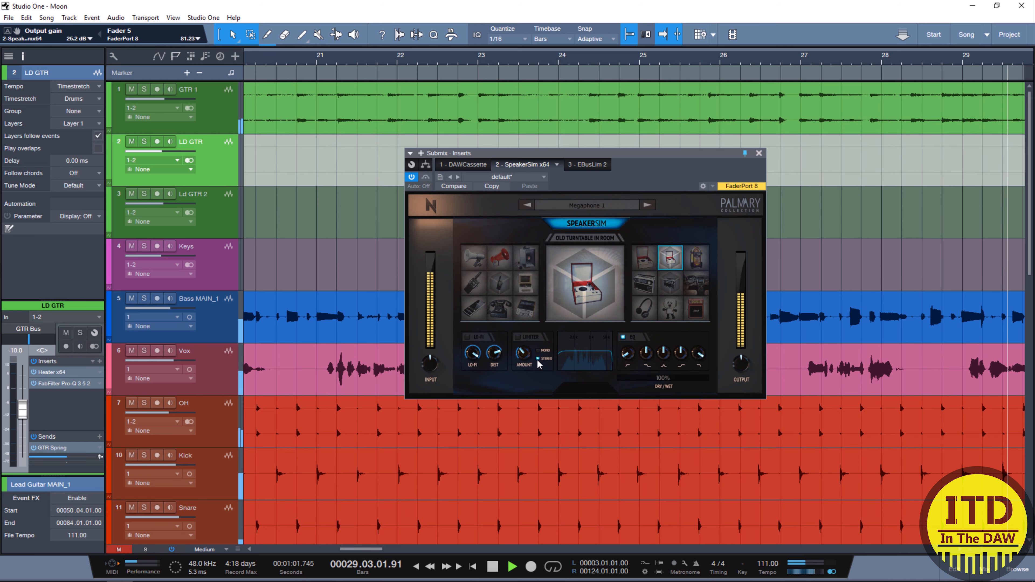
Audition the Jukebox model, choose Marshall Mini in stereo, and stop playback
click(696, 257)
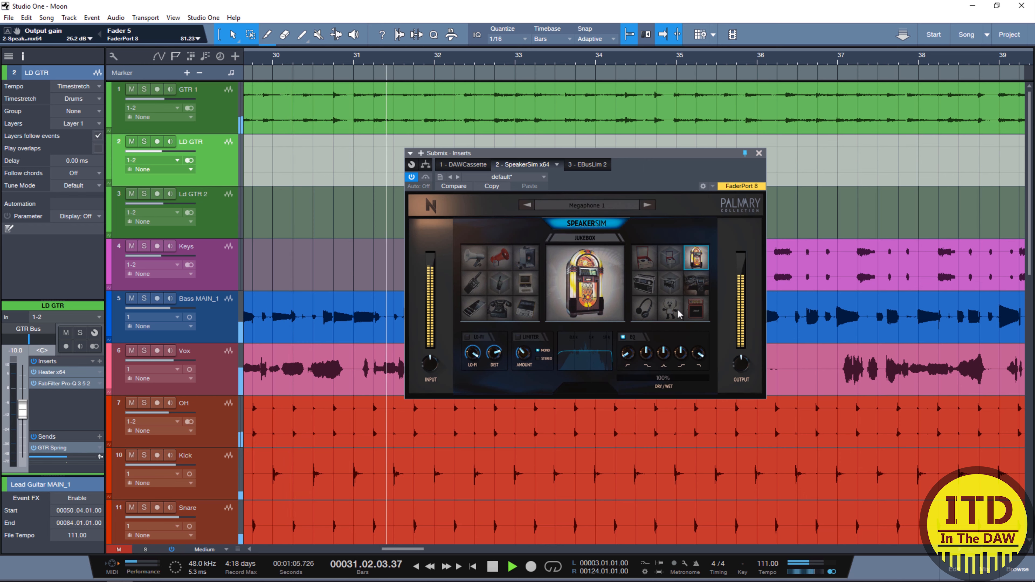
click(696, 309)
click(538, 359)
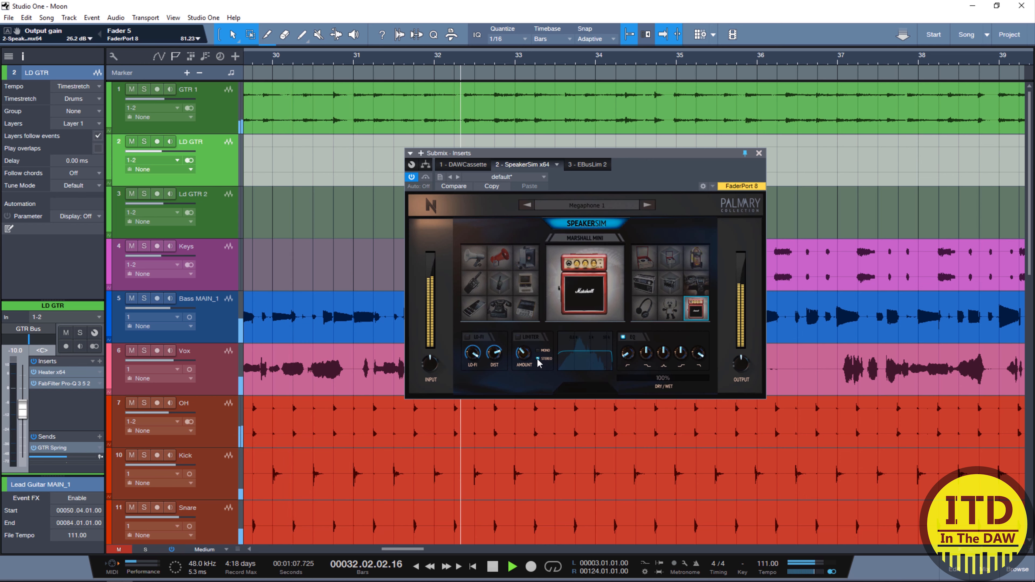
key(space)
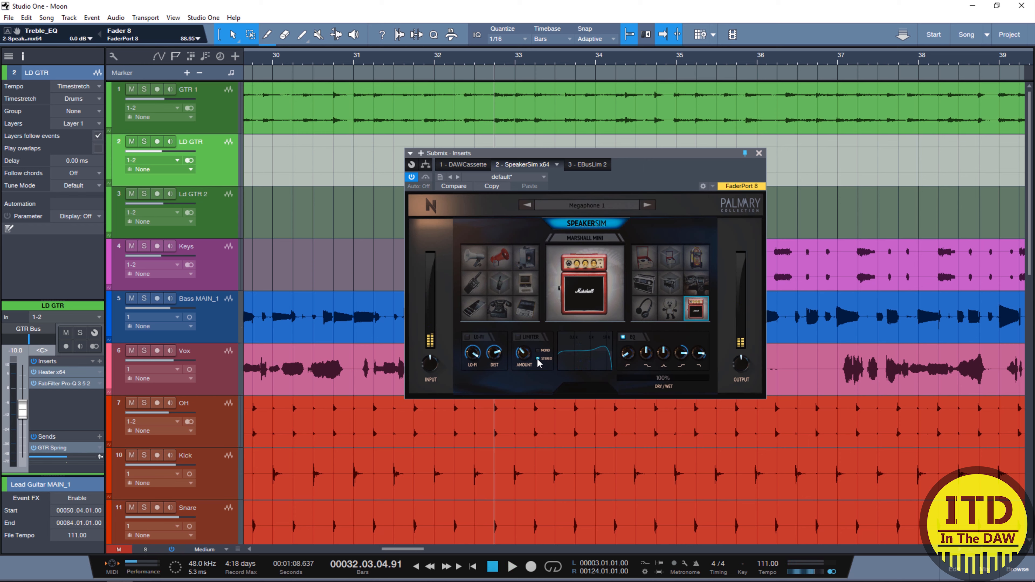
Play the song to compare the adjusted Marshall Mini sound with SpeakerSim bypassed, and stop playback
key(space)
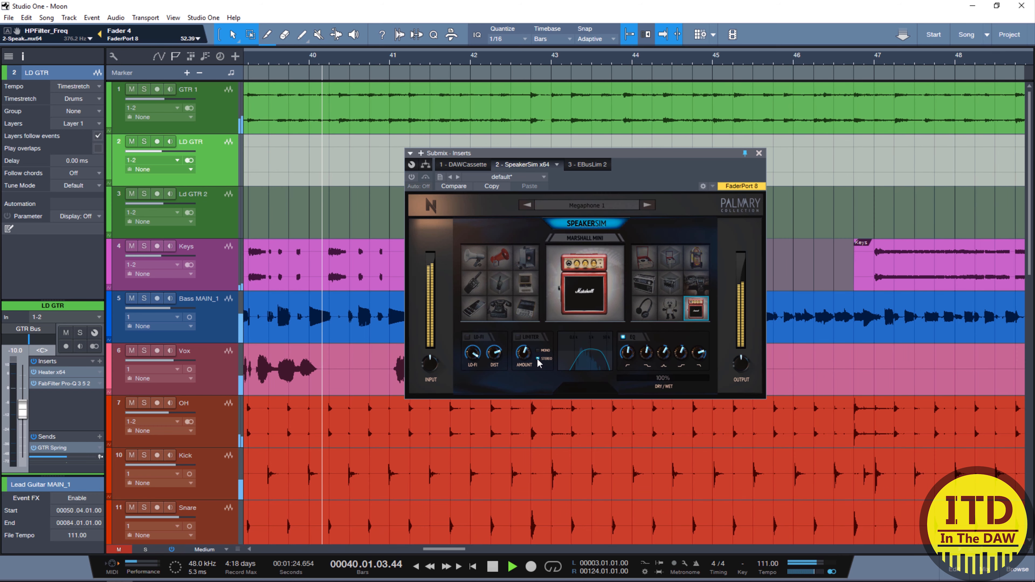
key(space)
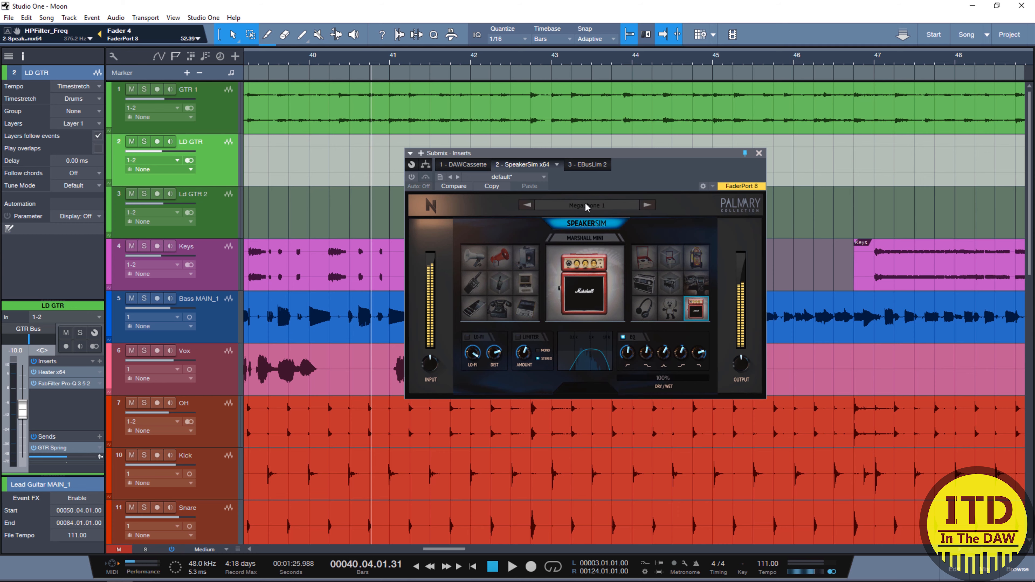
Load the Moon preset from the Vocal category of the User bank in SpeakerSim, and close the preset browser
click(586, 206)
click(436, 302)
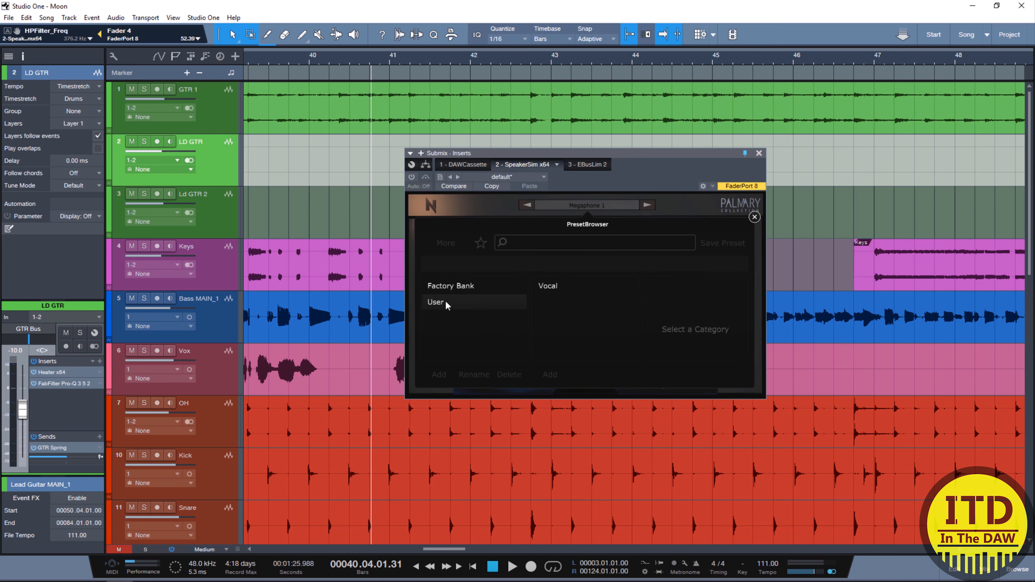
click(547, 287)
click(674, 287)
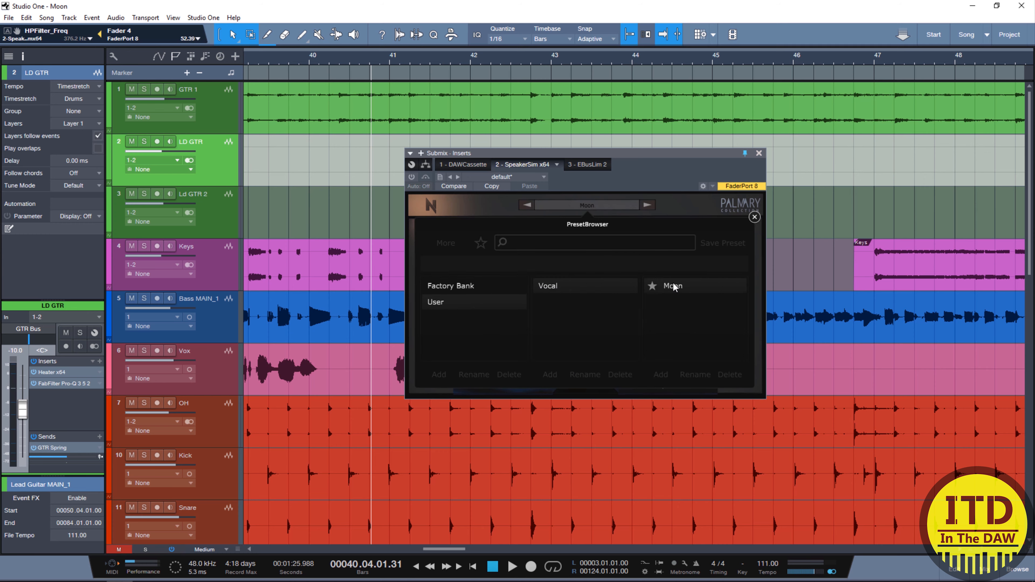
click(754, 218)
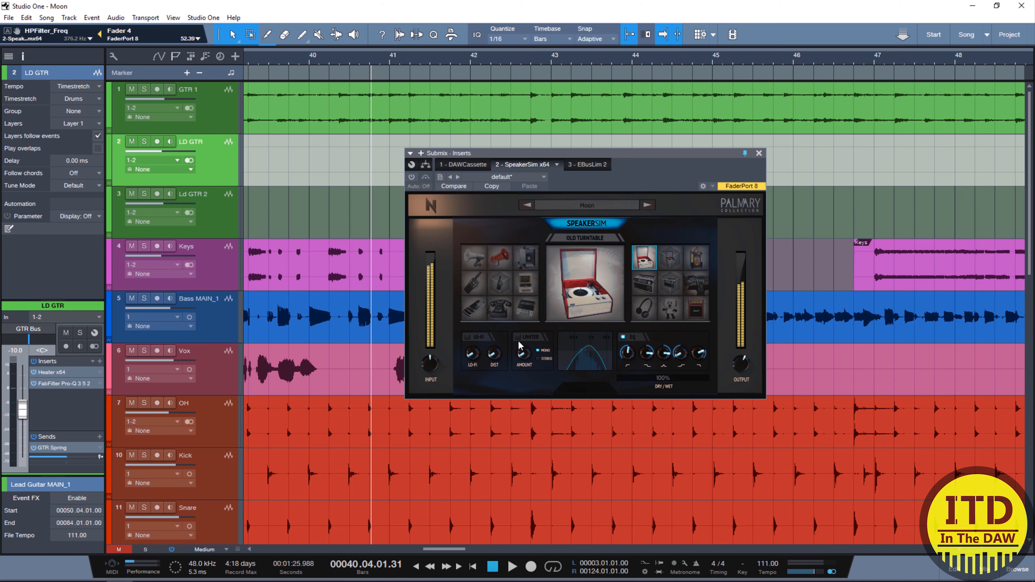
Move the plug-in window clear of the tracks and examine the arrangement around the vocal breakdown between about bars 73 and 91
scroll(450, 253, right, 7)
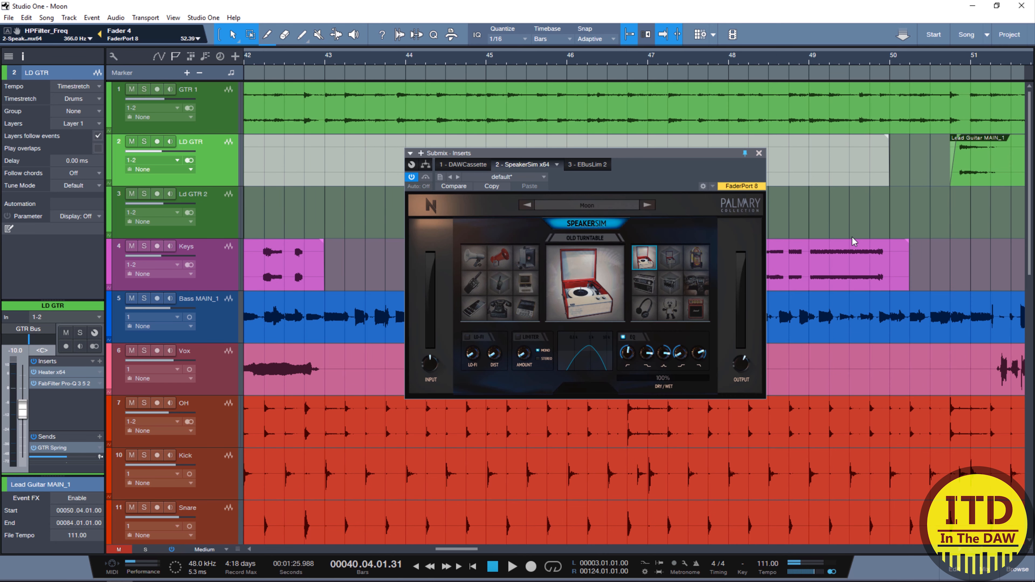
scroll(853, 241, right, 2)
scroll(852, 237, right, 3)
scroll(852, 237, down, 10)
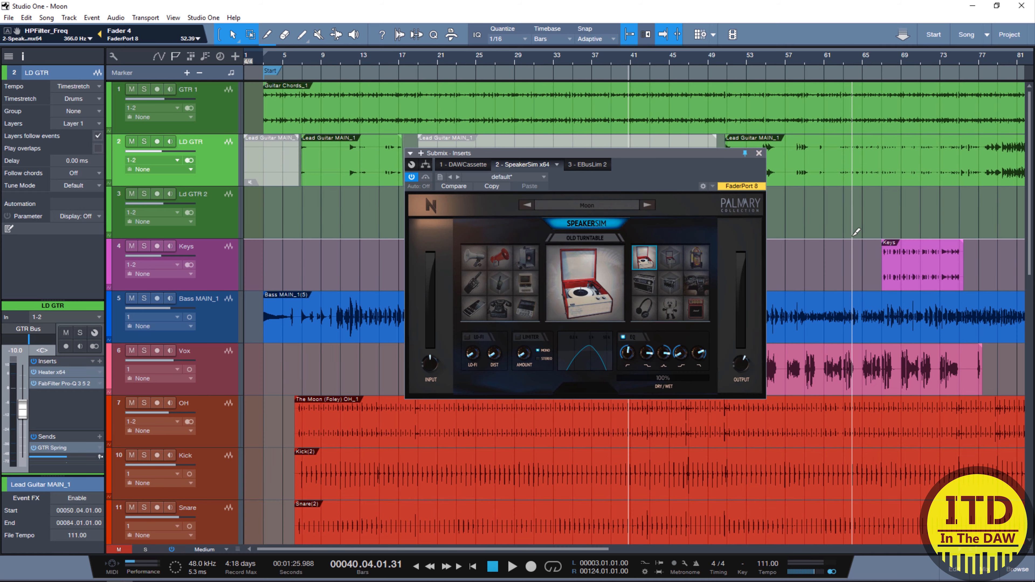
scroll(855, 232, up, 6)
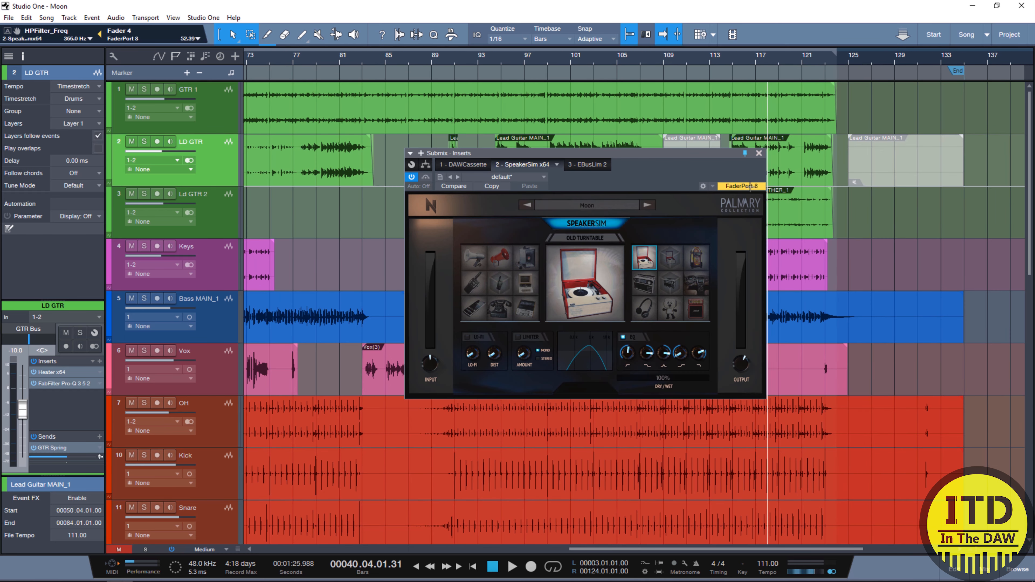
drag(688, 161, 752, 431)
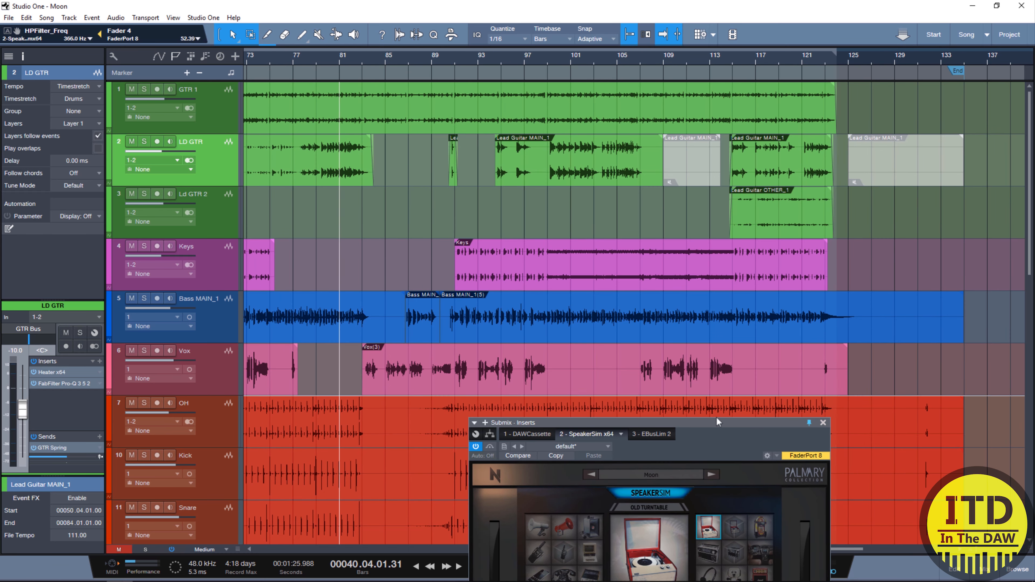
scroll(257, 308, up, 4)
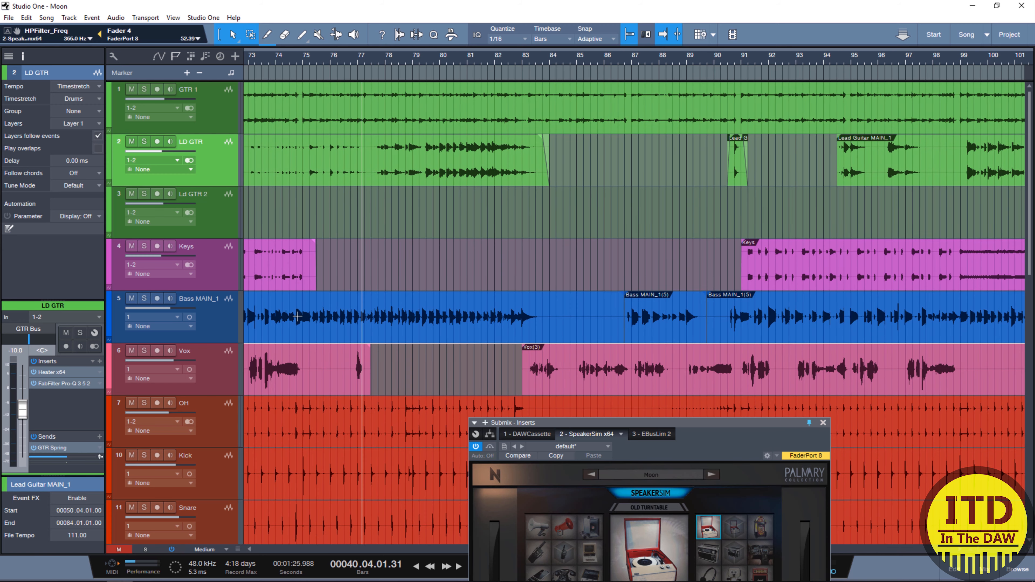
scroll(528, 367, up, 4)
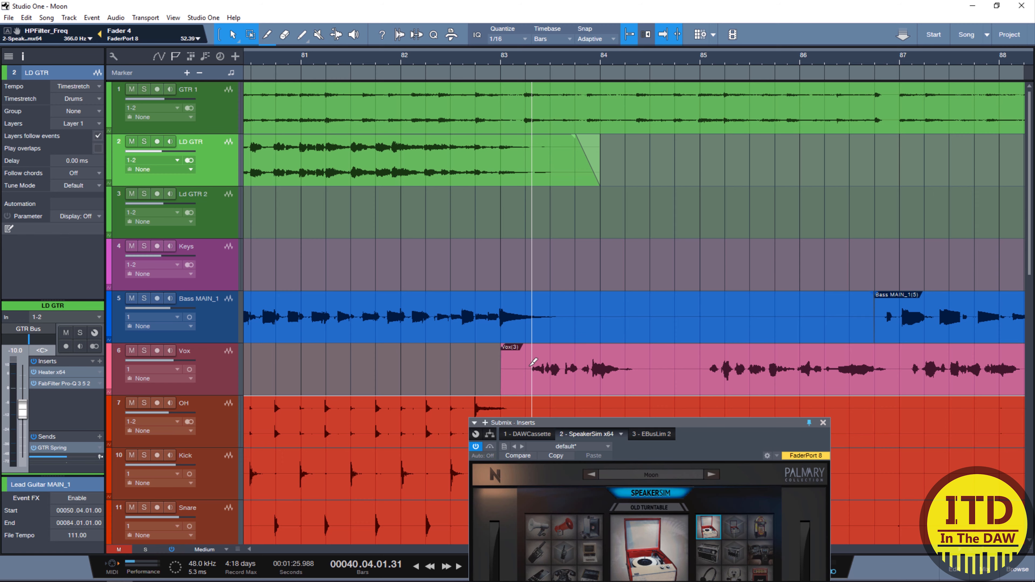
scroll(757, 329, right, 2)
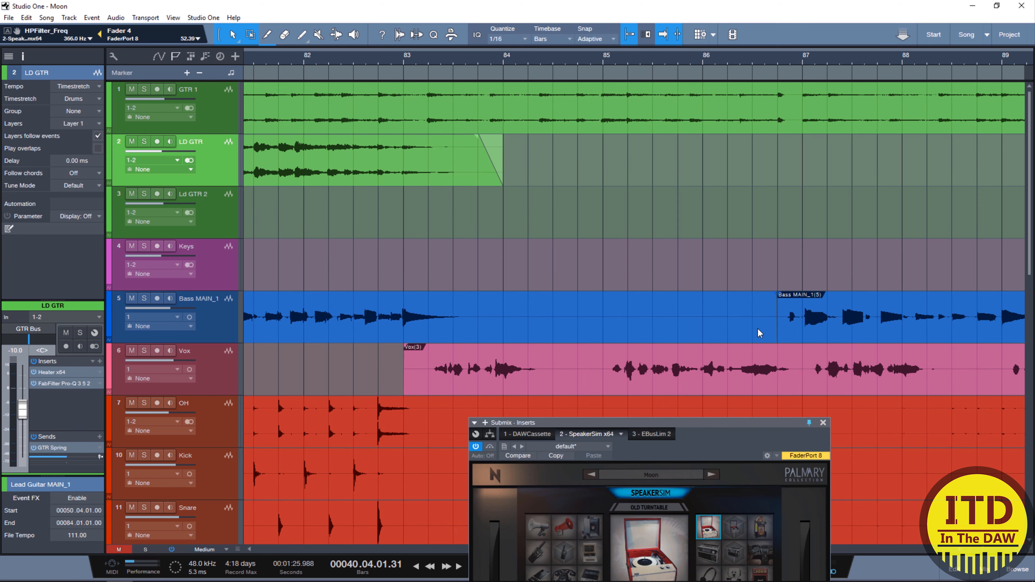
scroll(758, 330, right, 4)
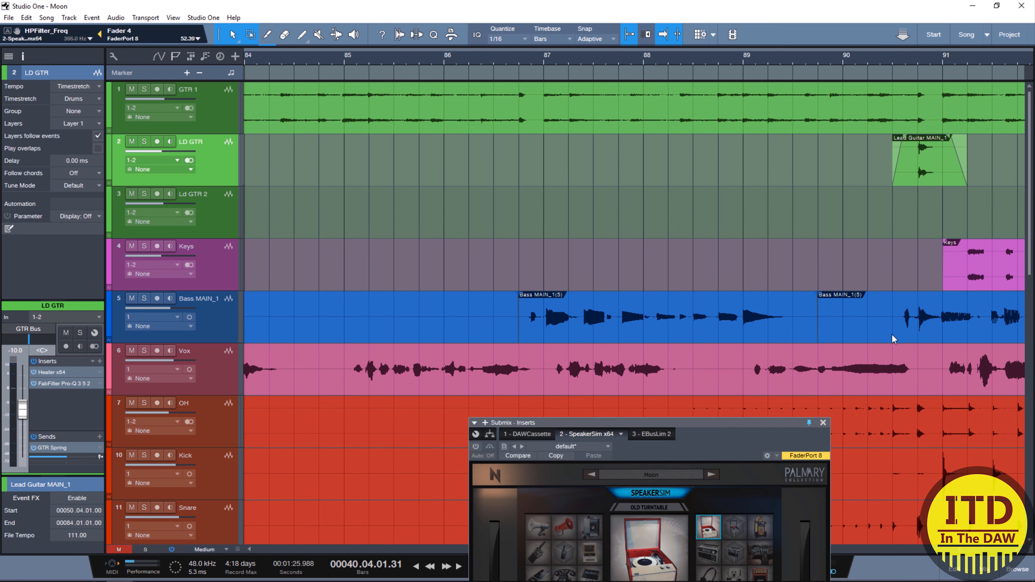
scroll(819, 341, down, 5)
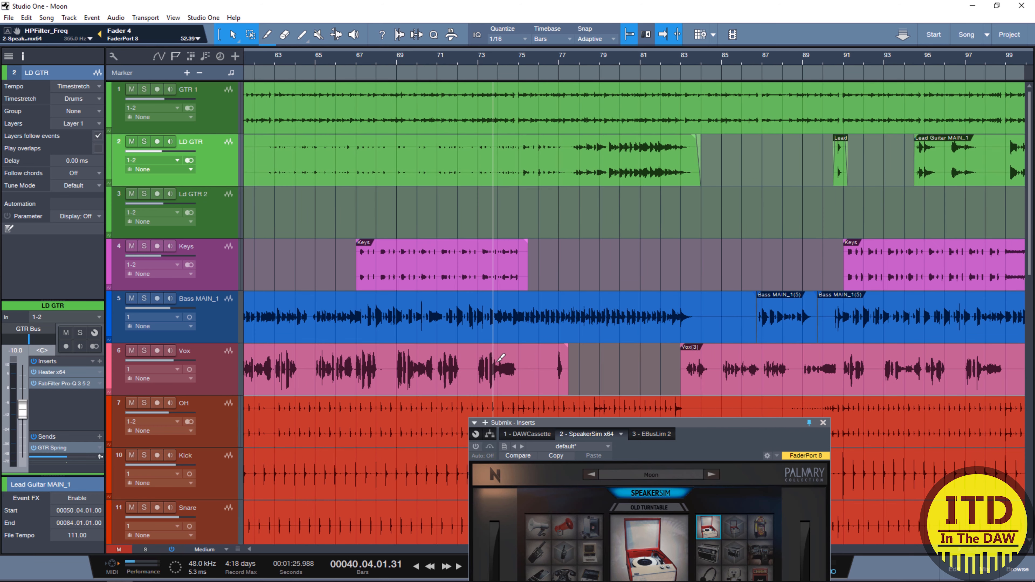
Play the song from about bar 73 to bar 92 to audition the Moon preset on the vocal breakdown, and stop playback
key(ctrl+space)
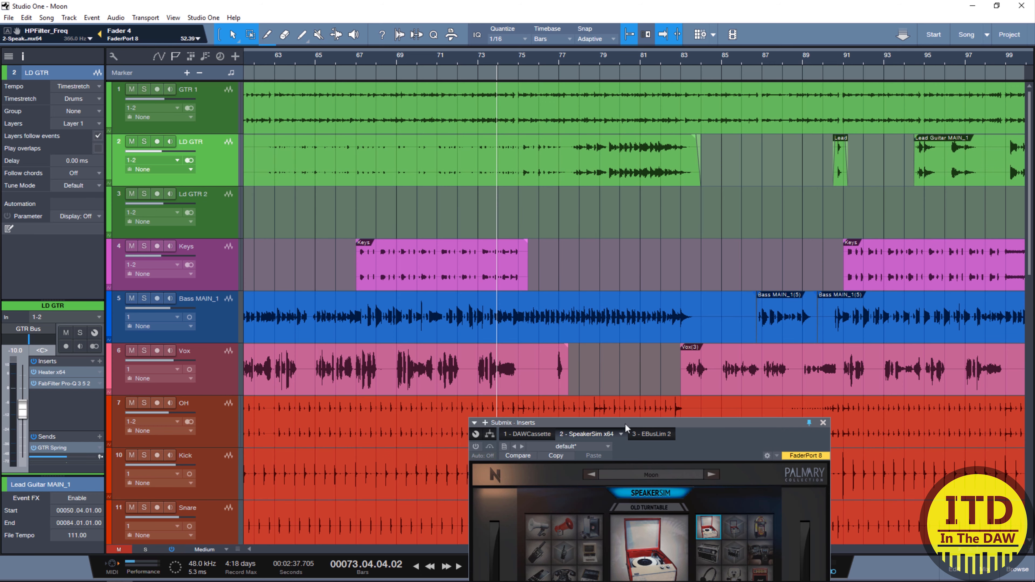
drag(630, 424, 582, 181)
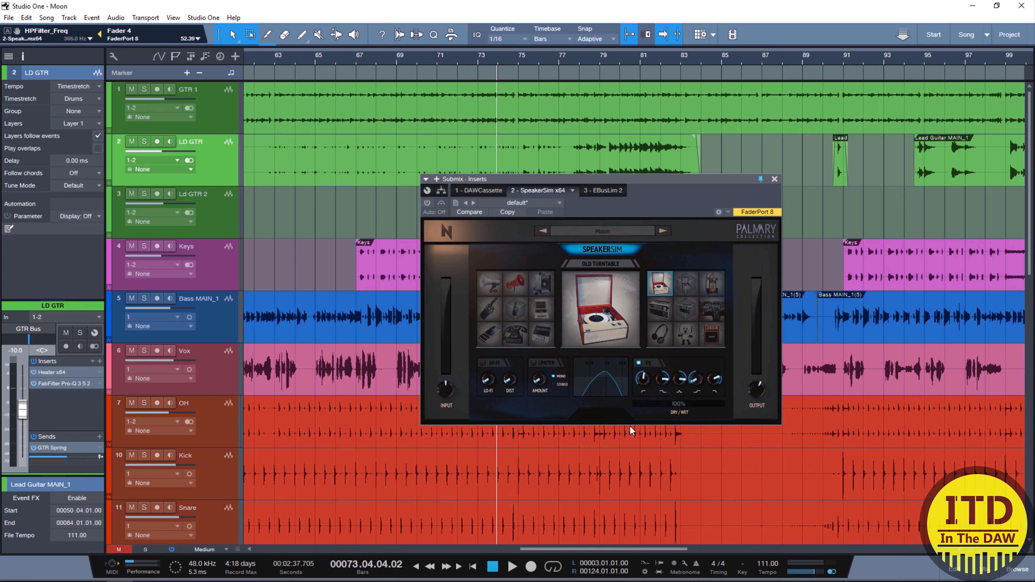
key(space)
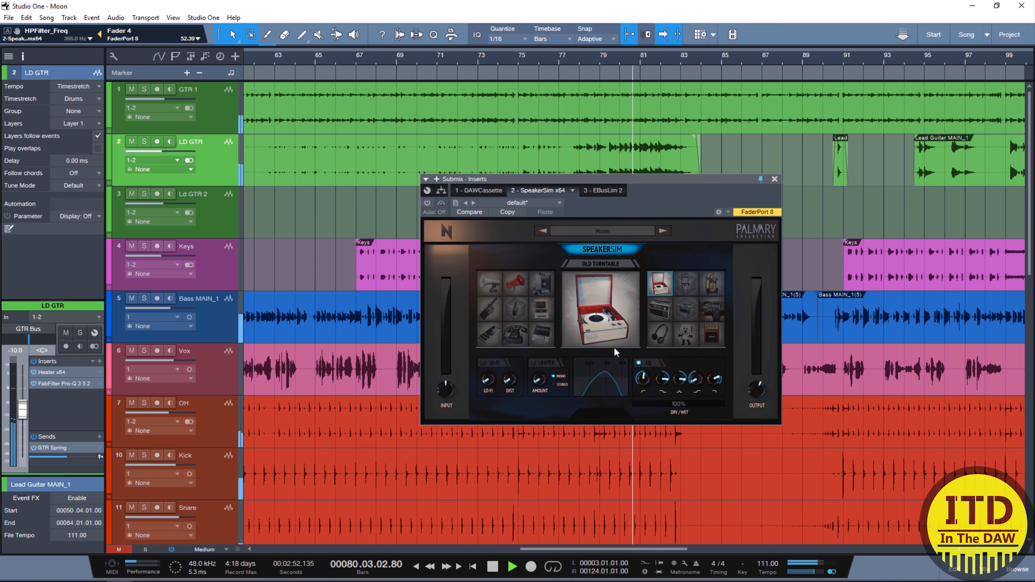
drag(558, 176, 466, 203)
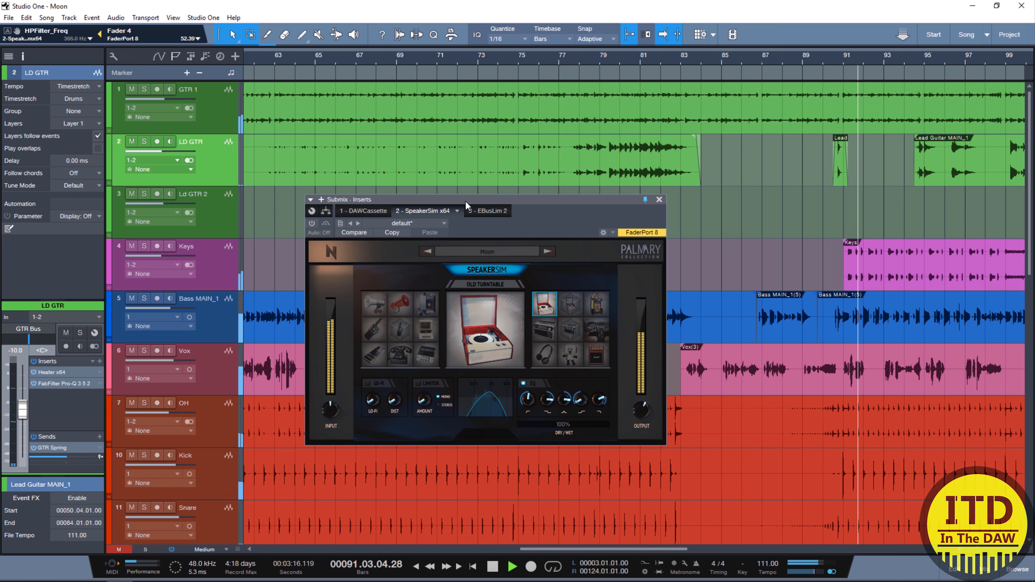
key(space)
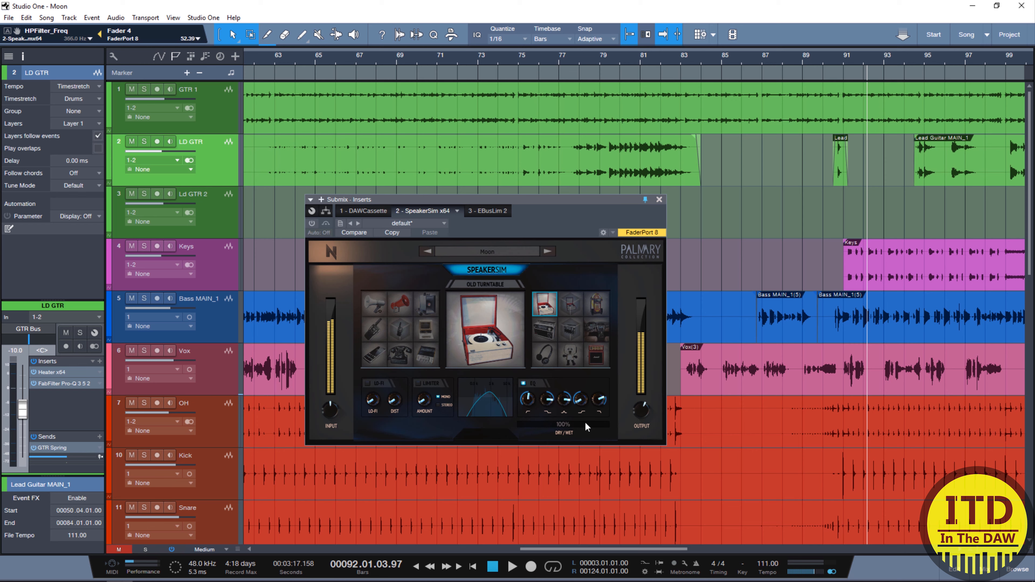
drag(585, 424, 766, 401)
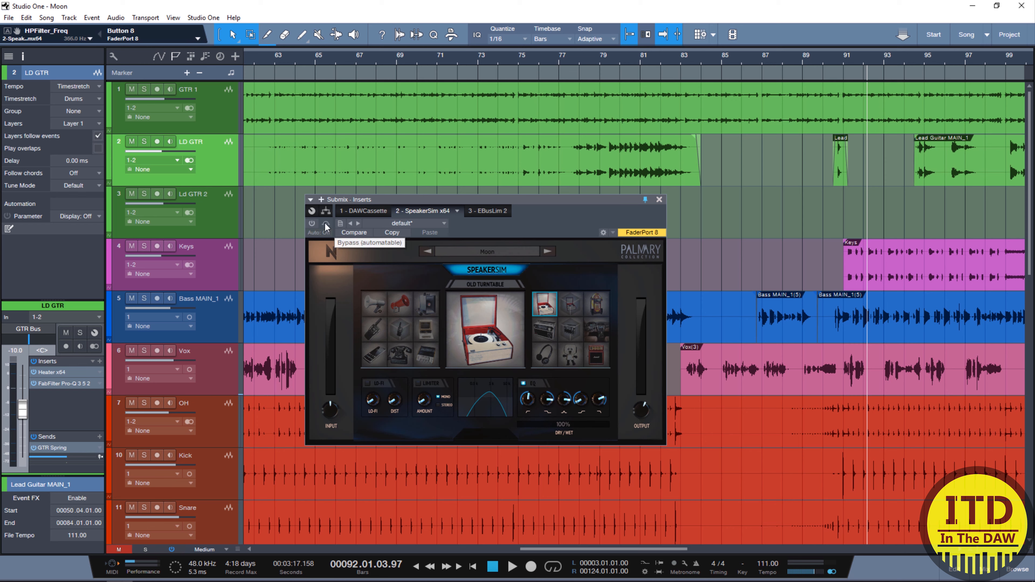
Activate SpeakerSim and link its automatable Bypass parameter to Button 8 of the FaderPort 8
click(312, 223)
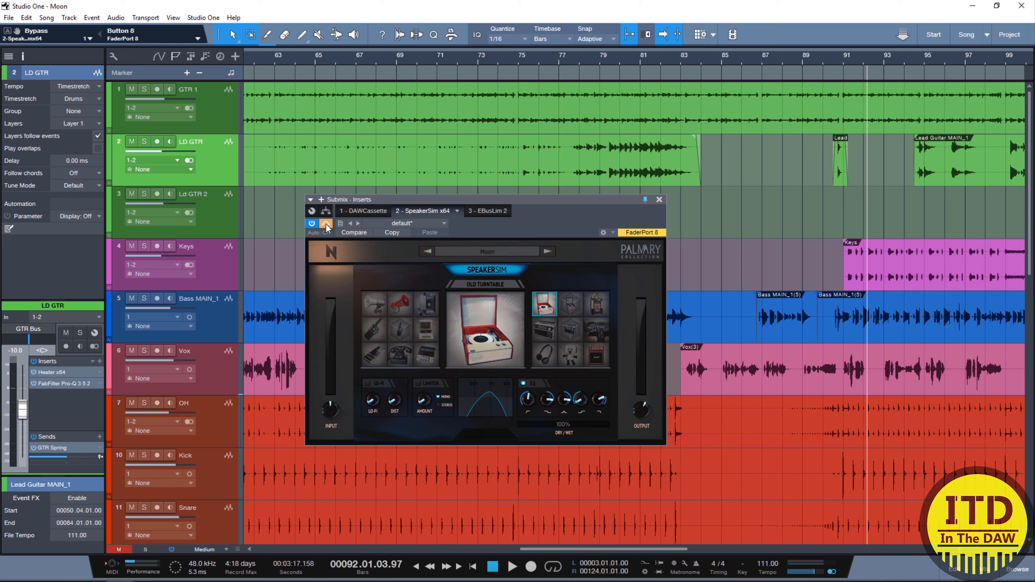
click(99, 35)
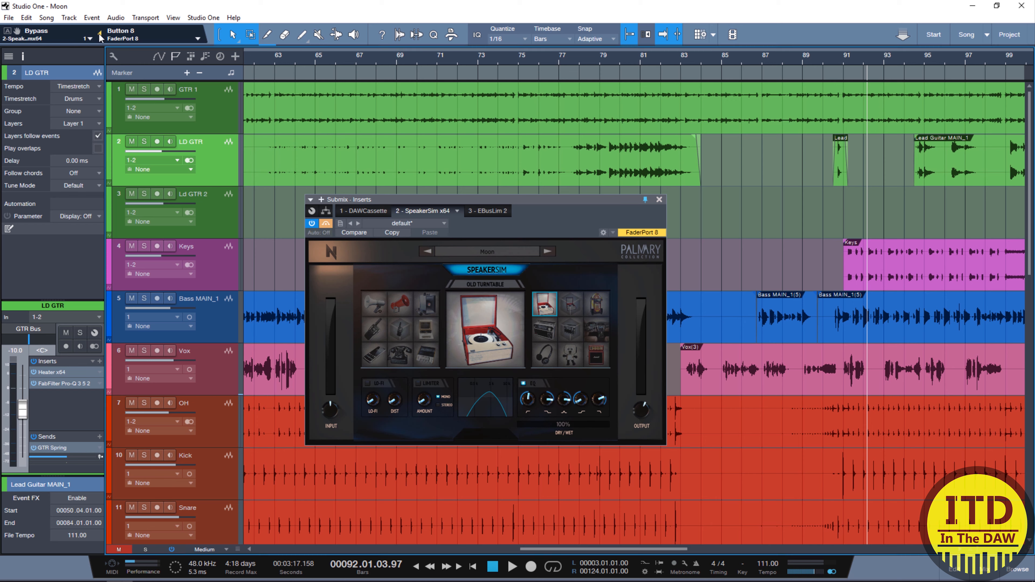